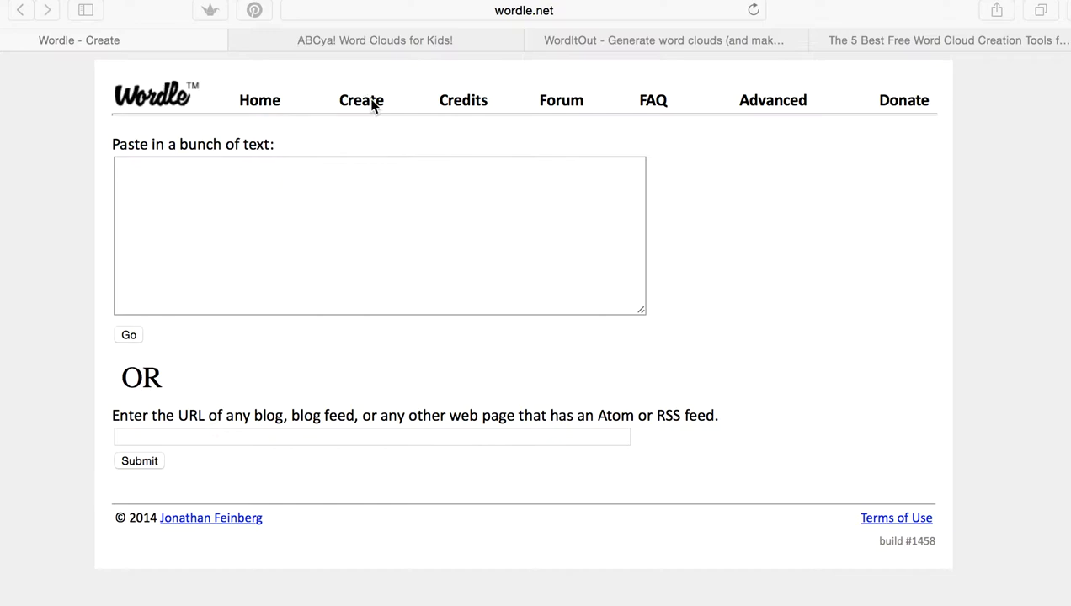
Paste the copied article text into Wordle's text box and generate a word cloud from it
click(176, 173)
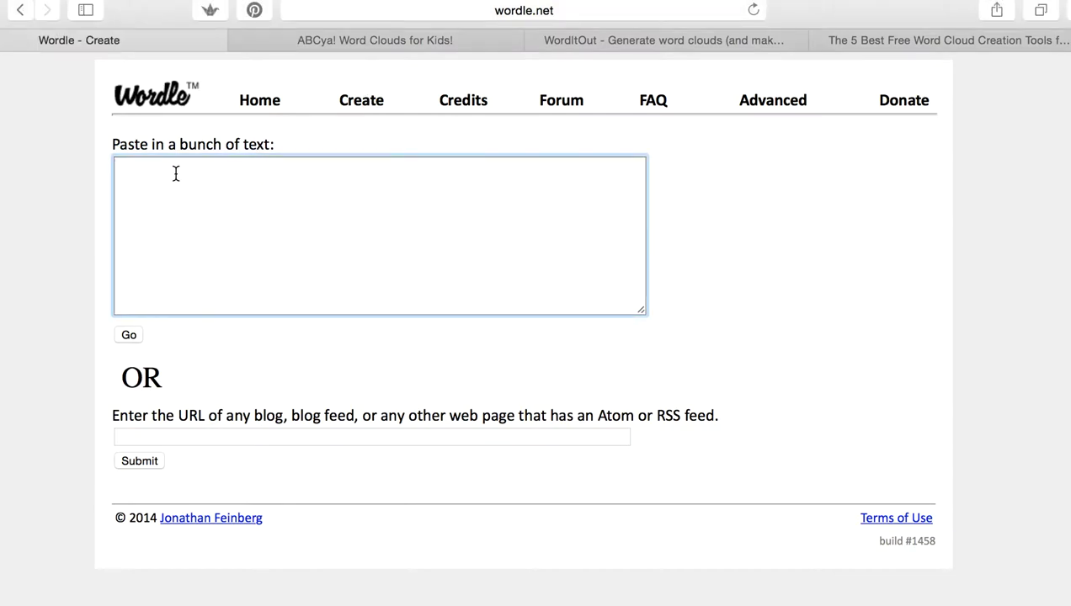
key(super+v)
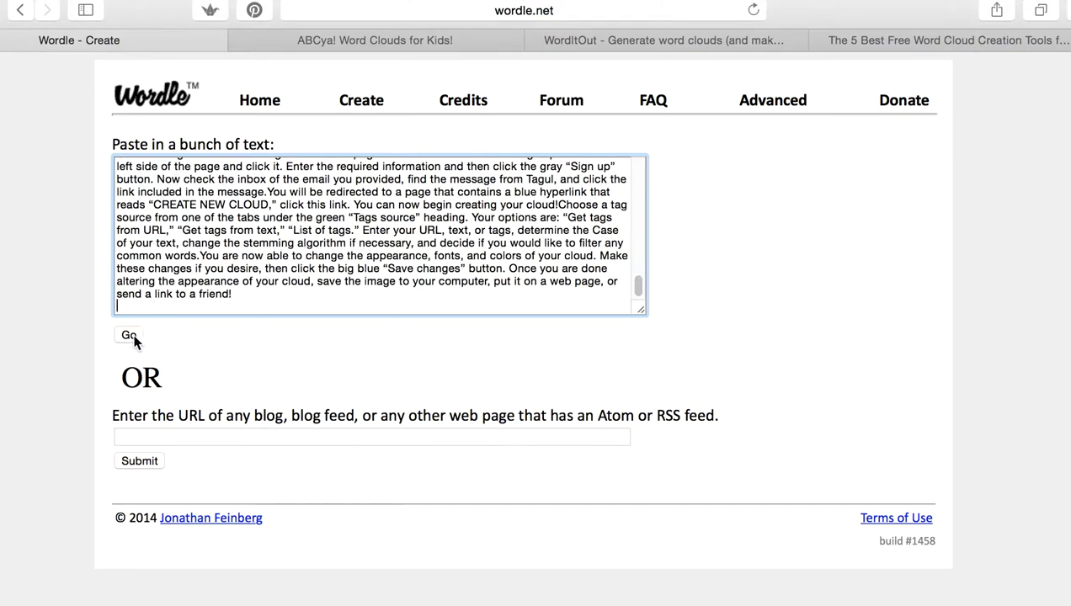
click(130, 336)
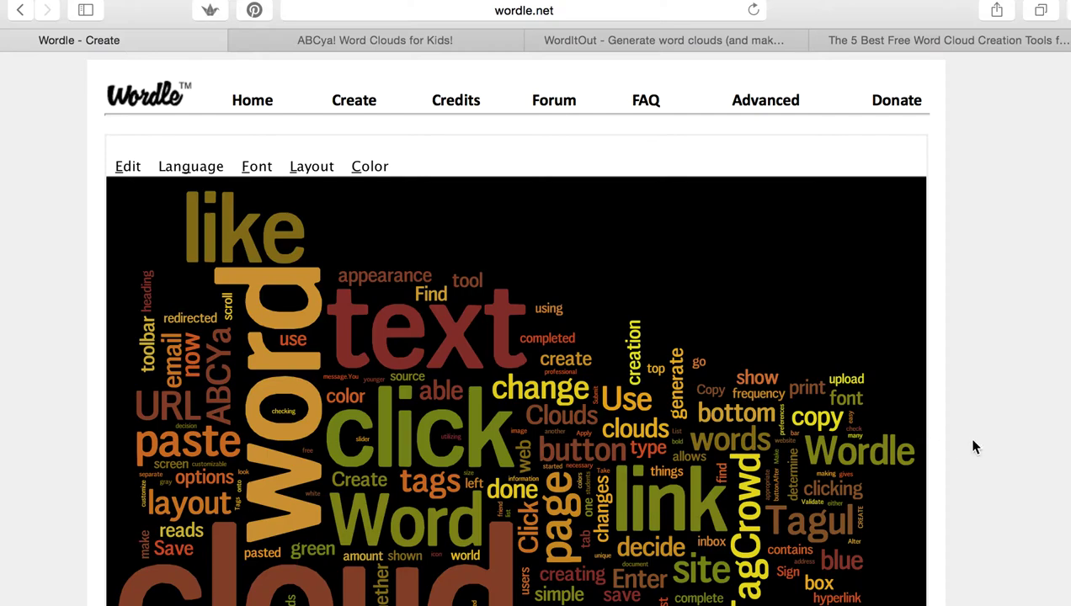
Look over the Wordle cloud's color and layout options, and try generating the cloud from the same text in Chrome
click(371, 166)
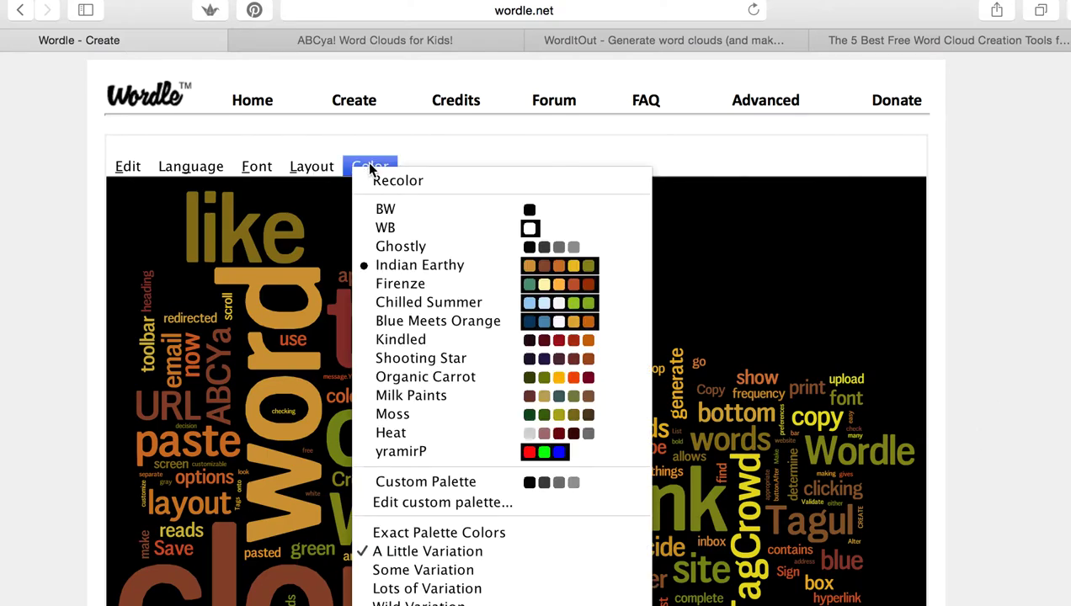
click(313, 168)
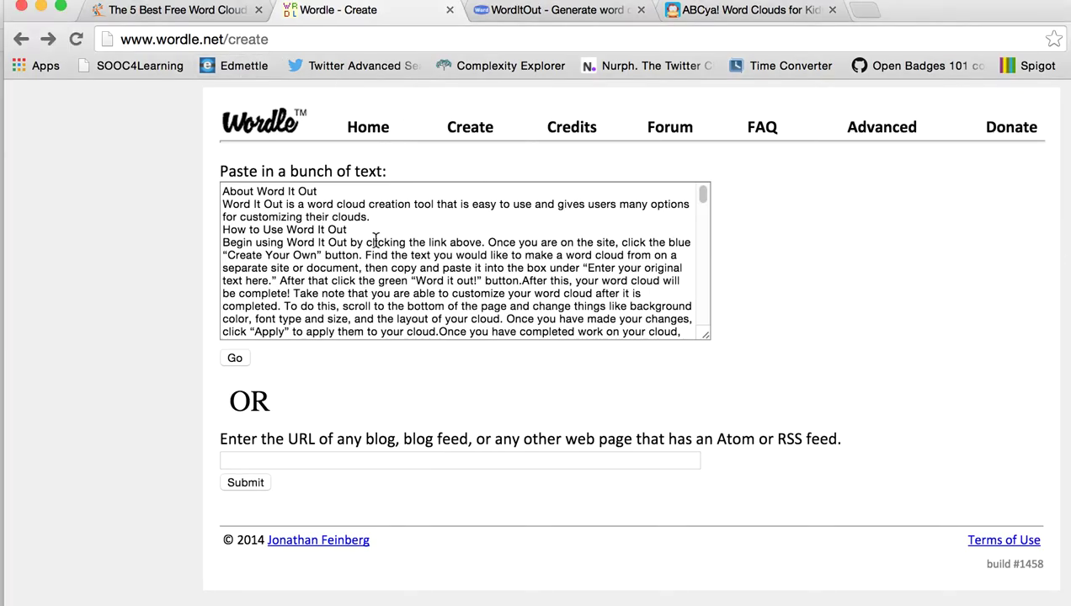
click(236, 359)
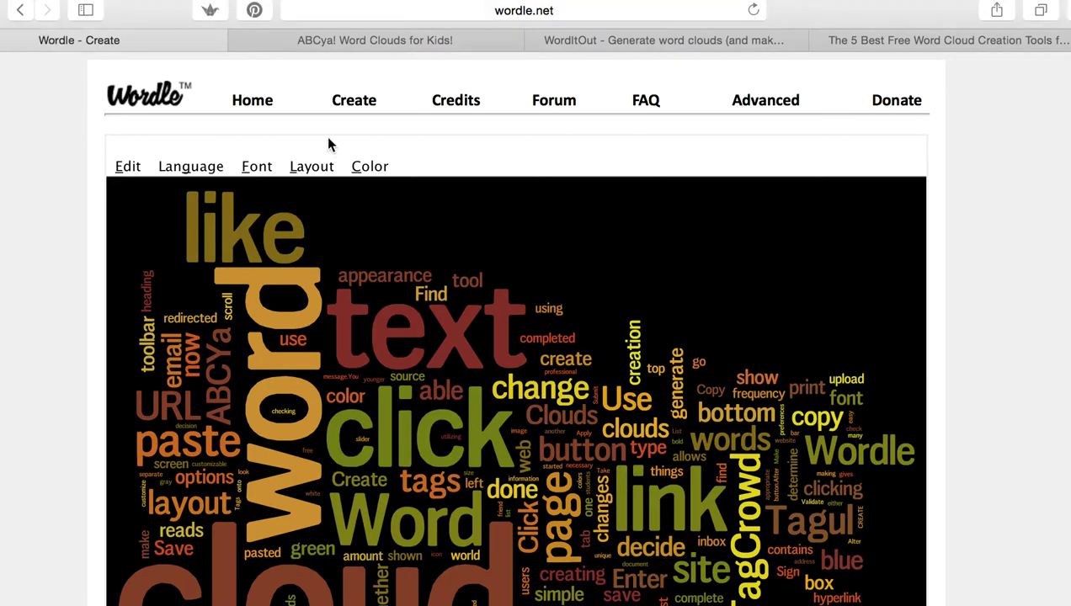
Switch to ABCya's Word Clouds for Kids page, paste the copied article text and generate the word cloud
click(394, 40)
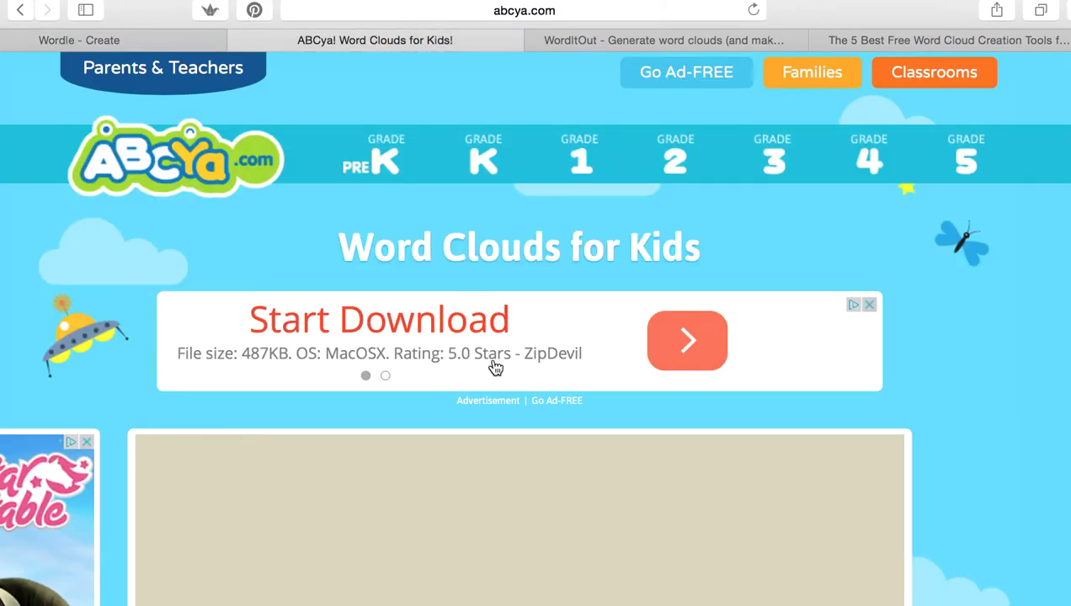
scroll(594, 486, down, 1)
scroll(595, 486, down, 5)
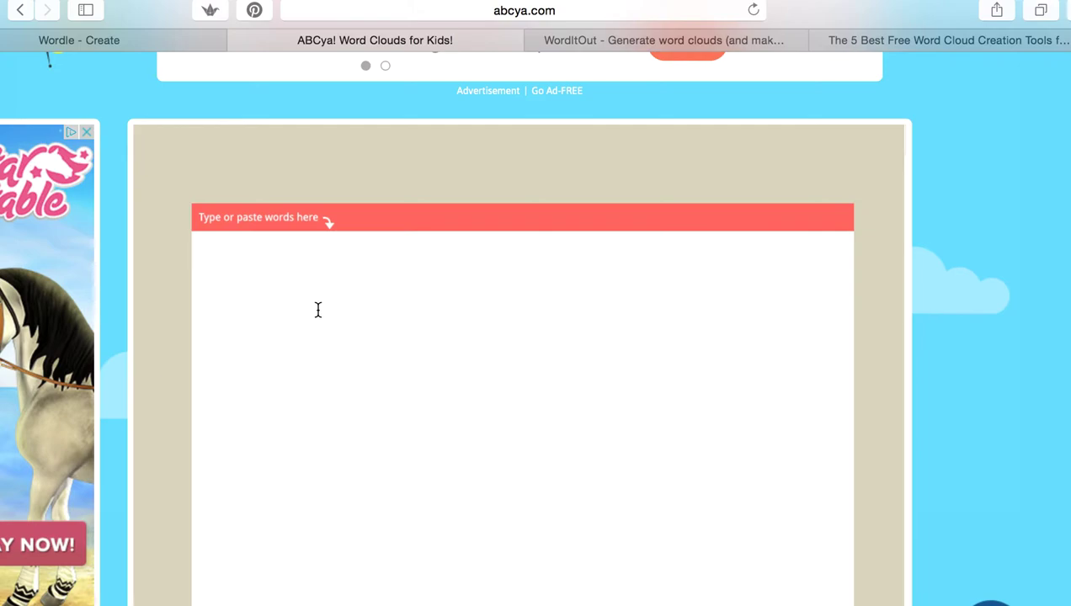
click(317, 308)
key(super+v)
scroll(872, 436, down, 1)
scroll(871, 436, down, 3)
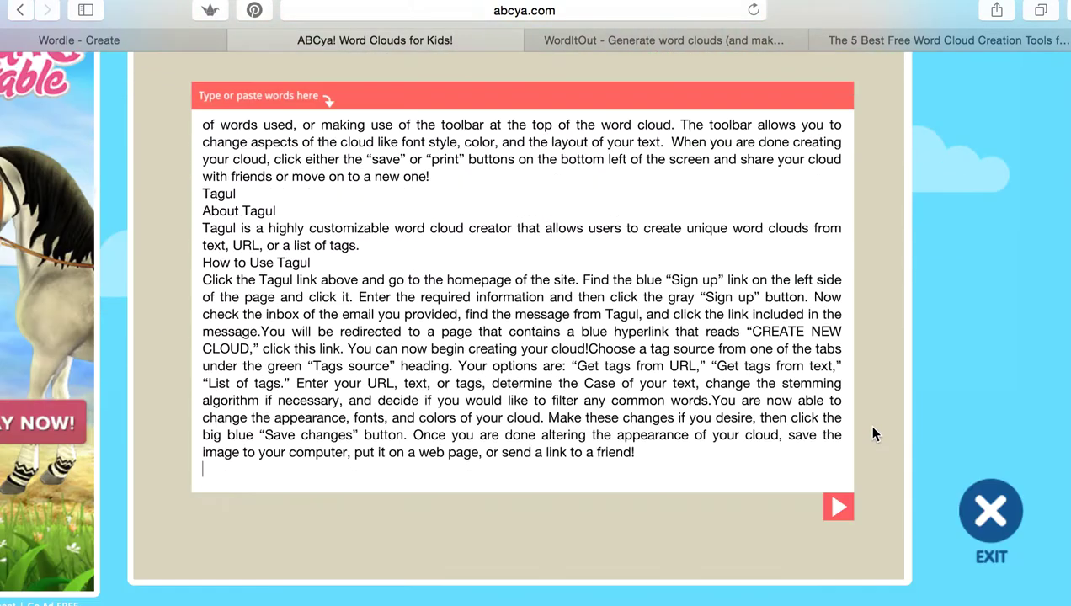
click(838, 508)
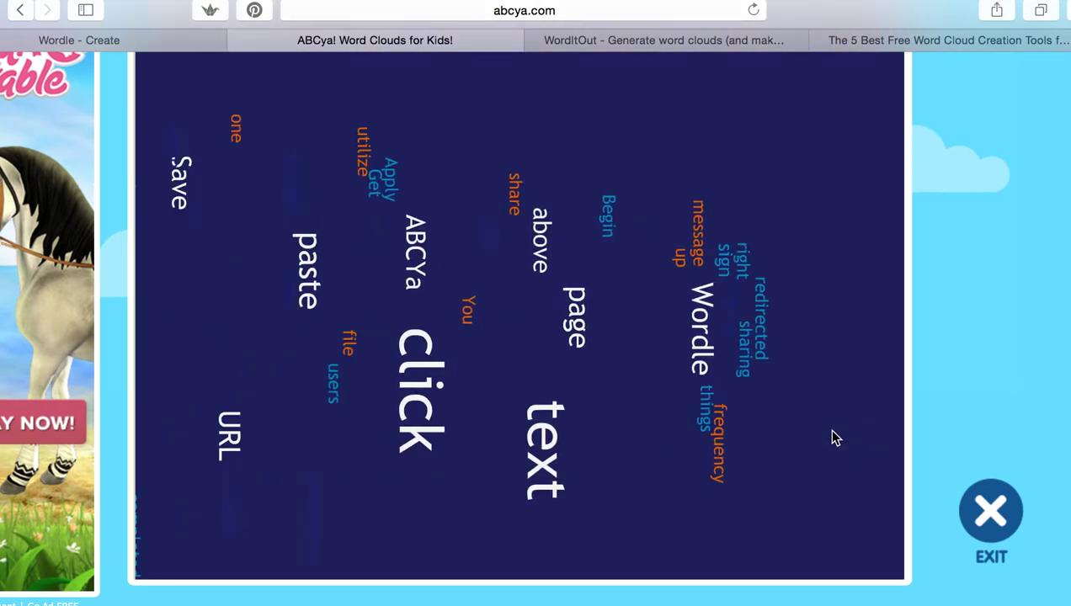
Apply the dark slate palette with yellow and maroon words and the mixed horizontal and vertical layout to the ABCya cloud
scroll(934, 291, up, 1)
scroll(934, 286, up, 2)
click(646, 87)
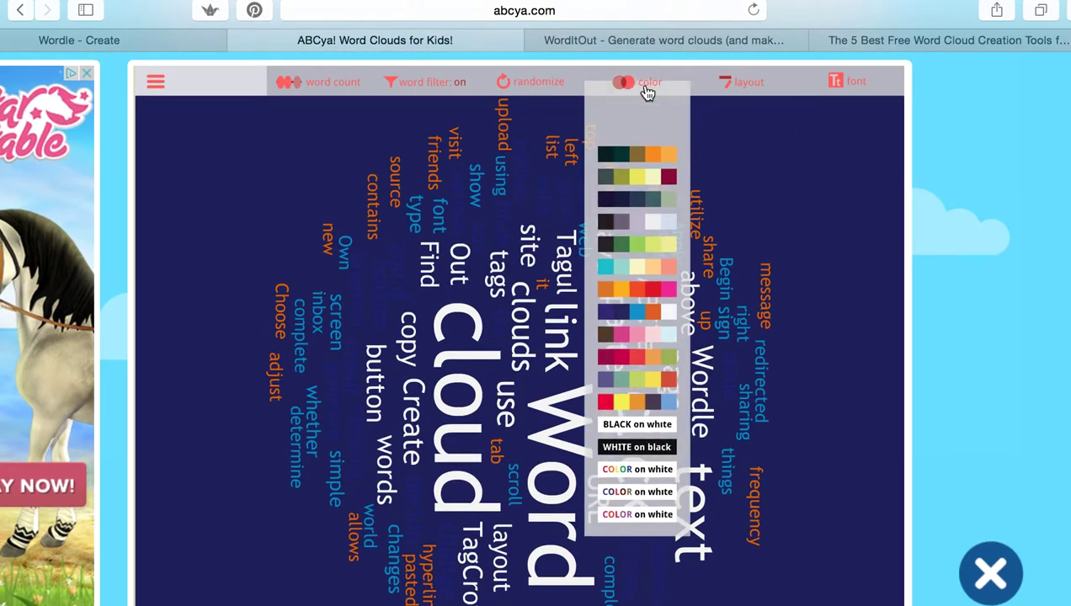
click(640, 139)
click(744, 84)
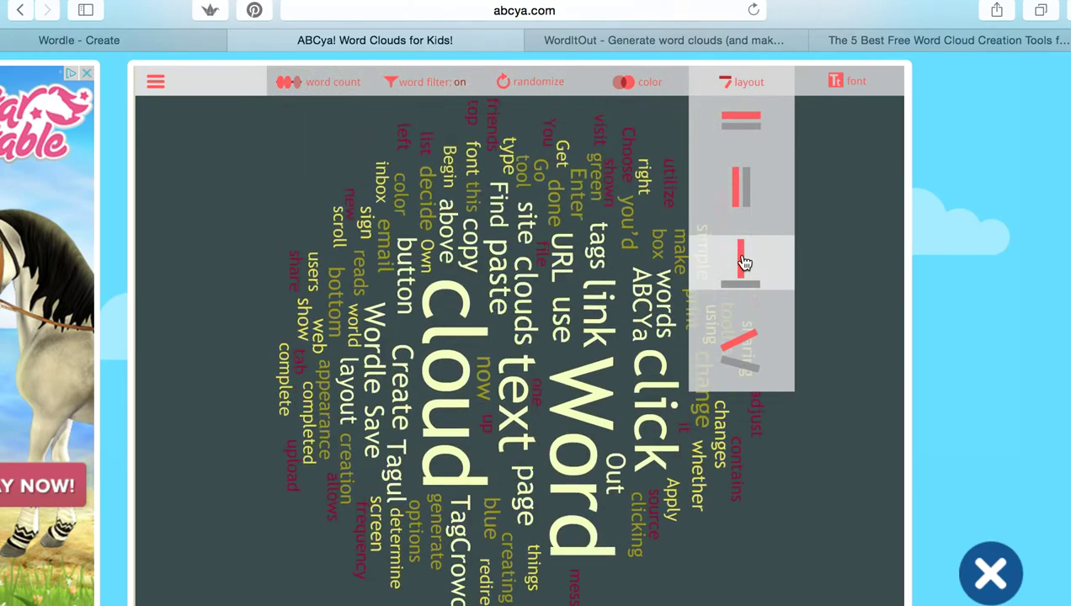
click(744, 263)
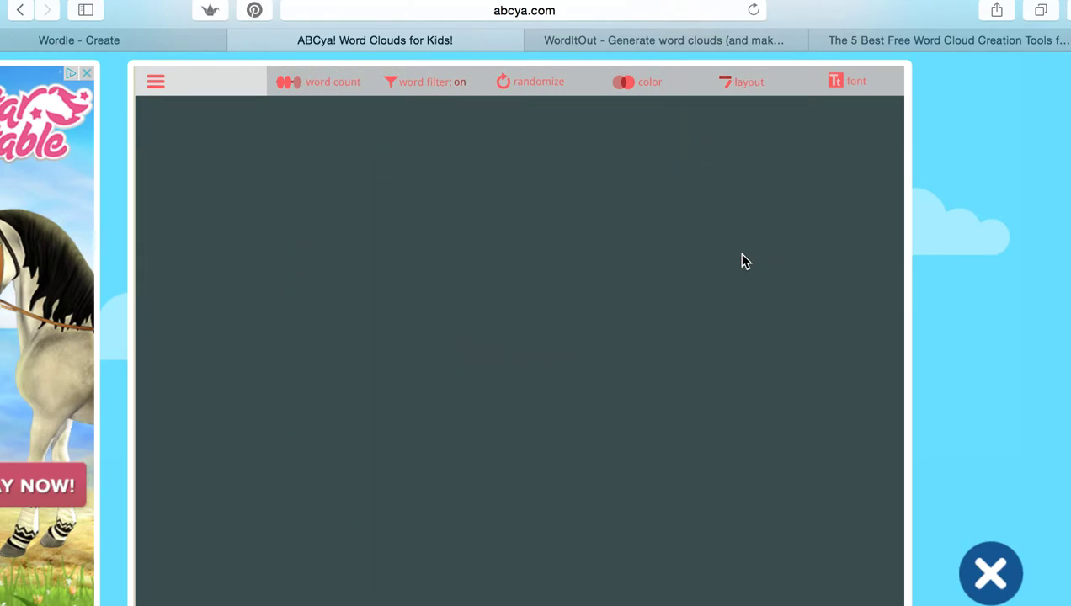
Change the ABCya word cloud's font to Comic Sans
click(814, 86)
click(753, 86)
click(850, 81)
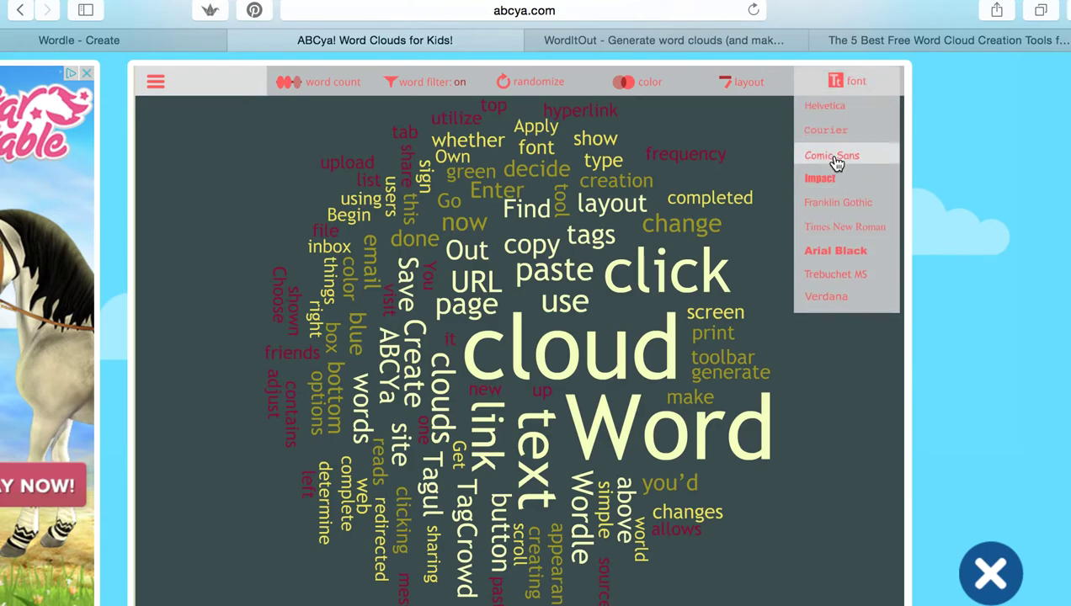
click(835, 162)
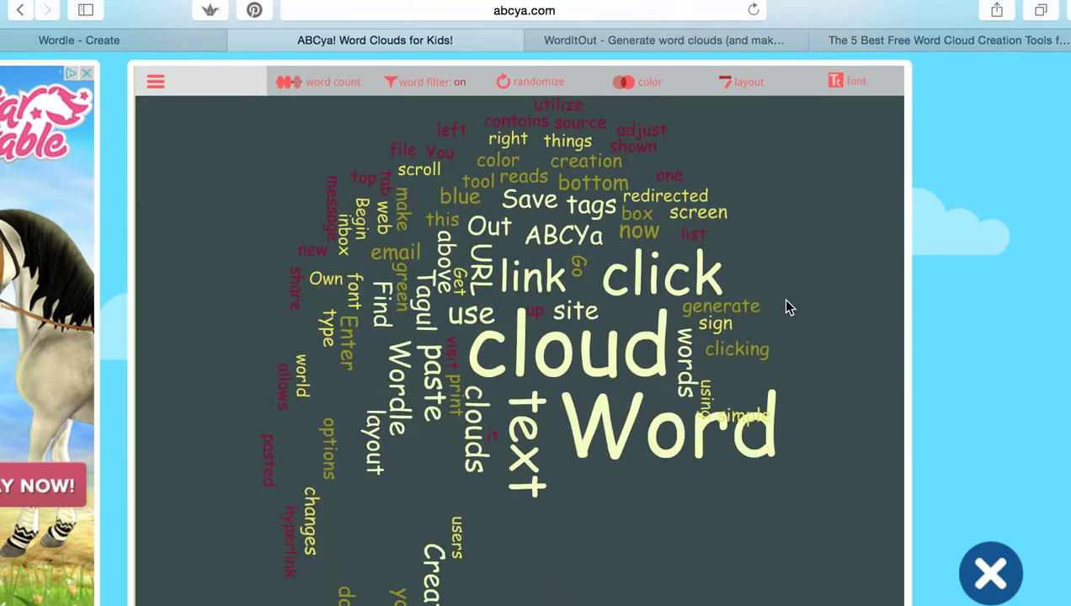
Switch to WordItOut and generate a new word cloud from the pasted article text using the Unprocessed source type
click(713, 44)
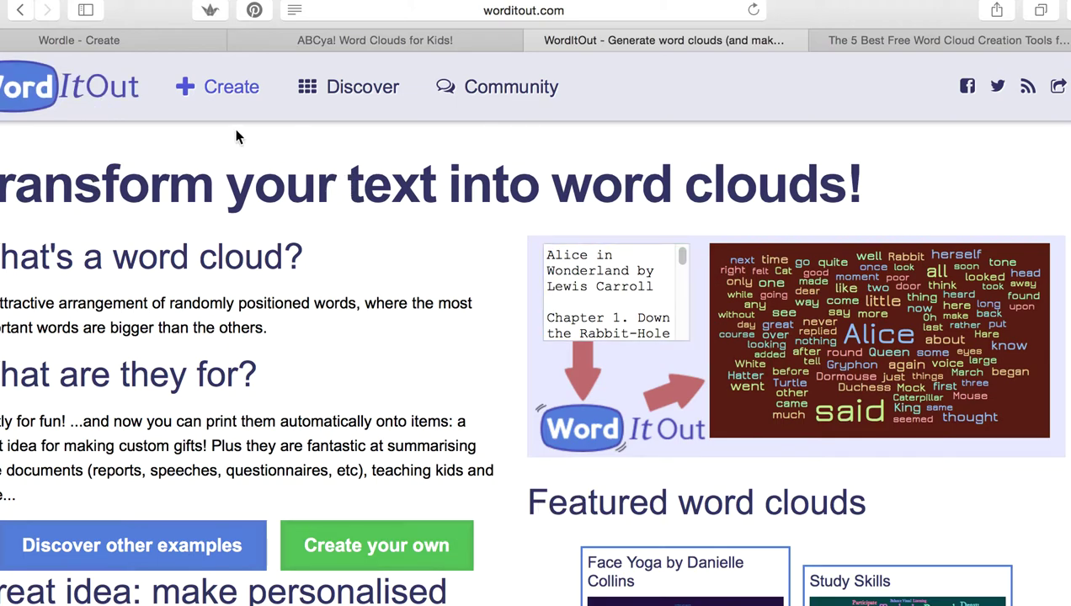
click(224, 87)
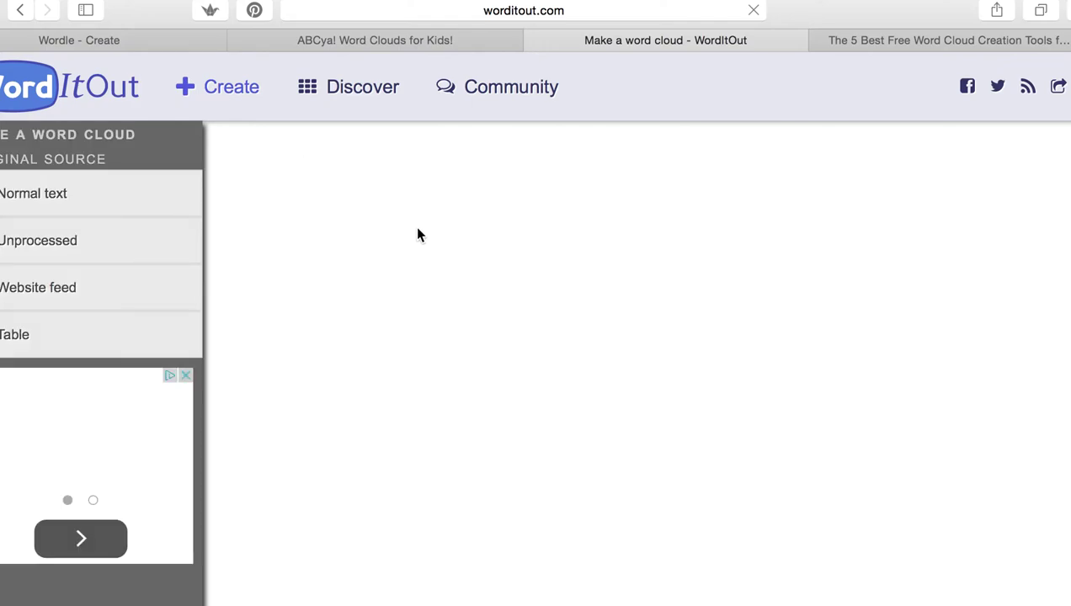
click(198, 226)
click(329, 193)
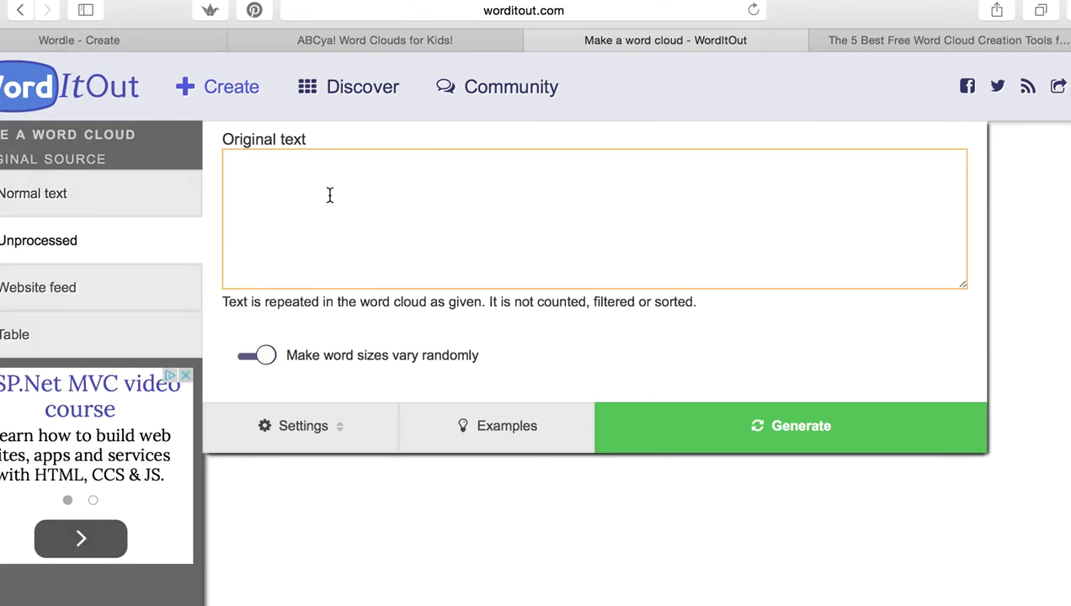
key(super+v)
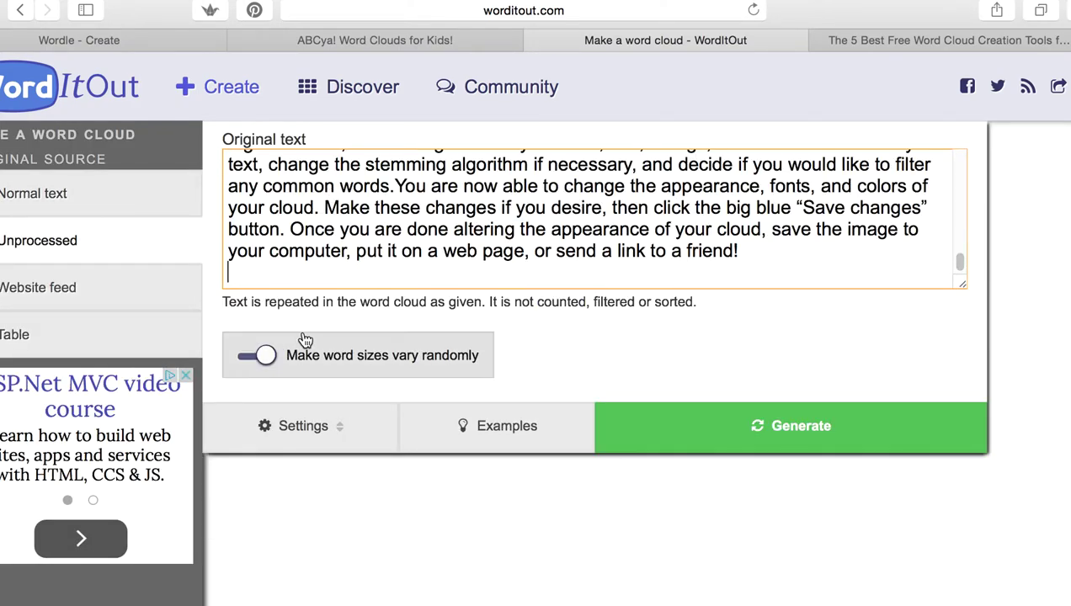
click(726, 434)
Set the WordItOut cloud's font to sans-serif and look over its colour and size options
click(79, 235)
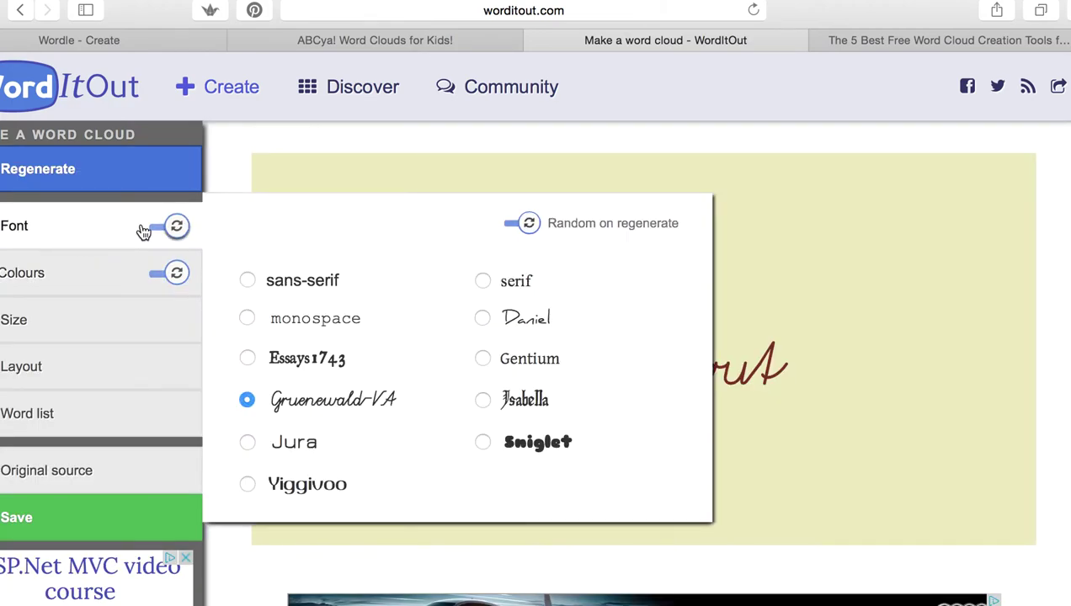
click(289, 285)
click(77, 274)
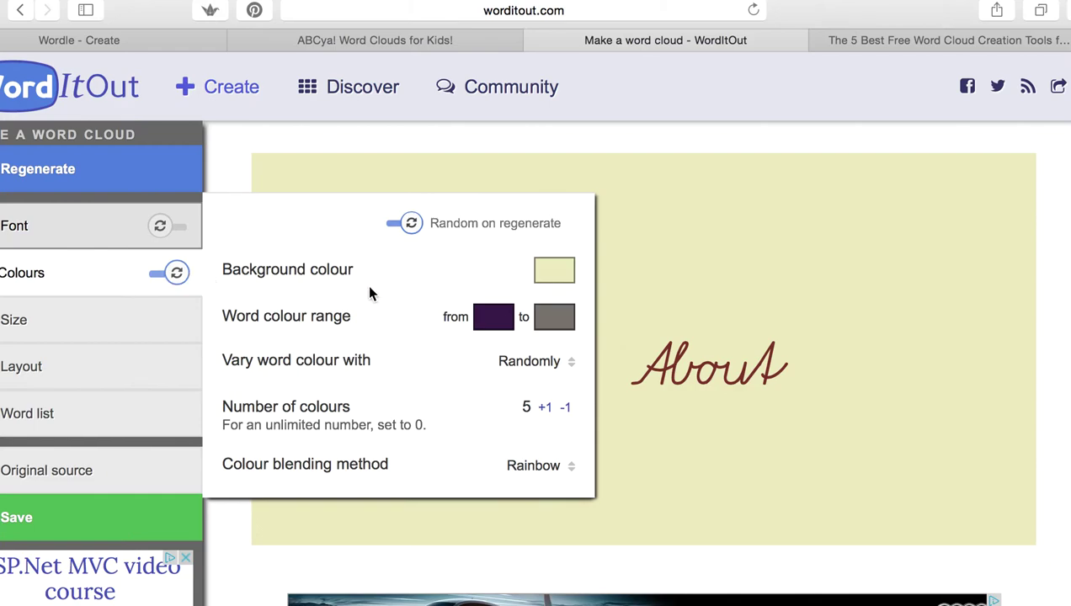
click(607, 305)
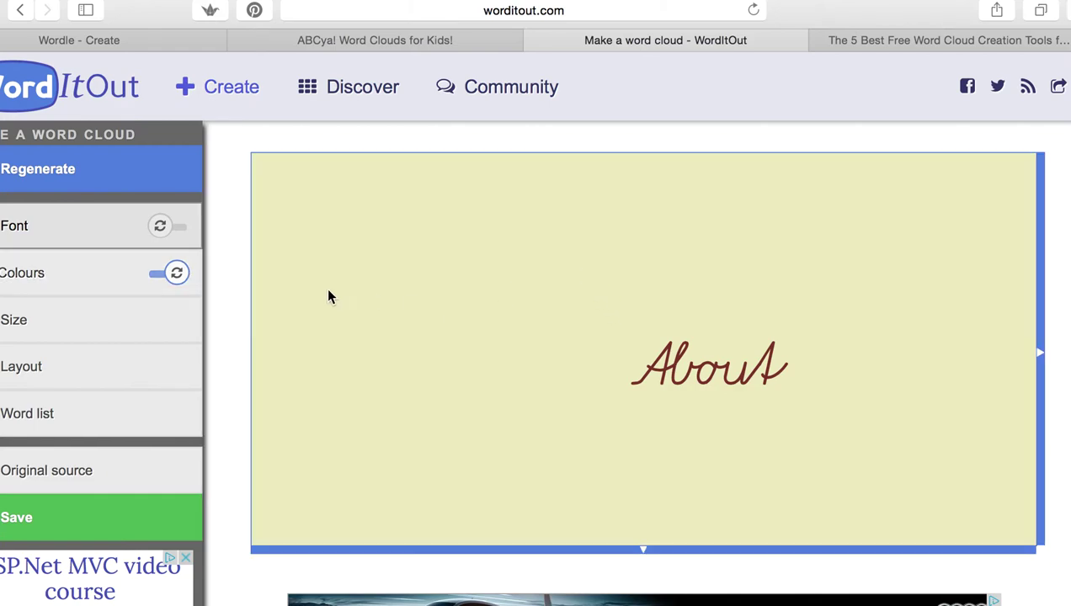
click(67, 327)
click(529, 339)
click(662, 396)
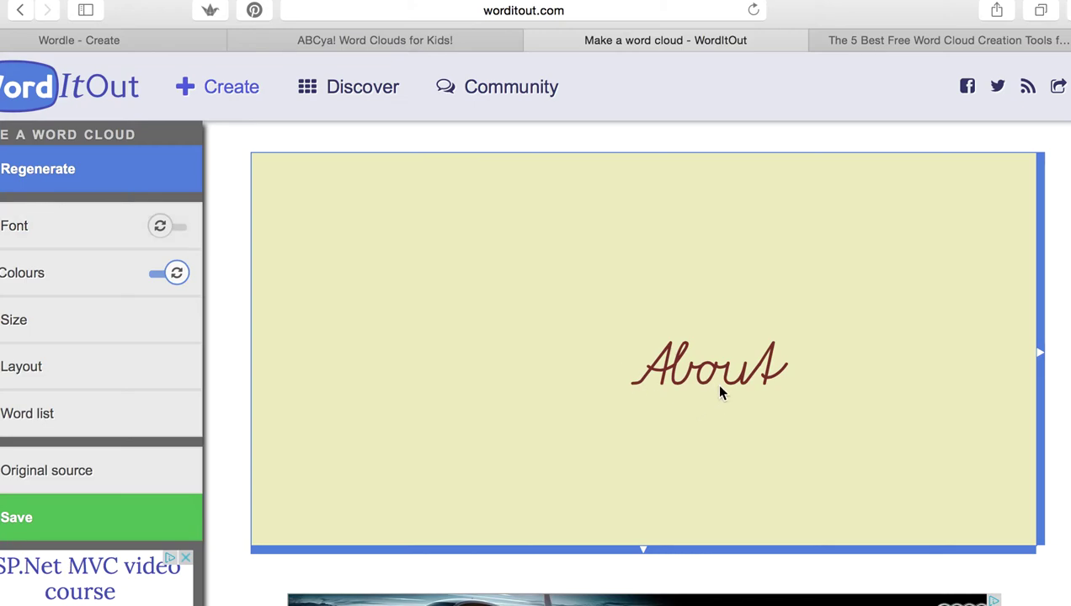
Regenerate the WordItOut cloud with the sans-serif font and new random colours
scroll(461, 310, down, 3)
scroll(476, 301, up, 3)
click(97, 172)
mouse_move(286, 187)
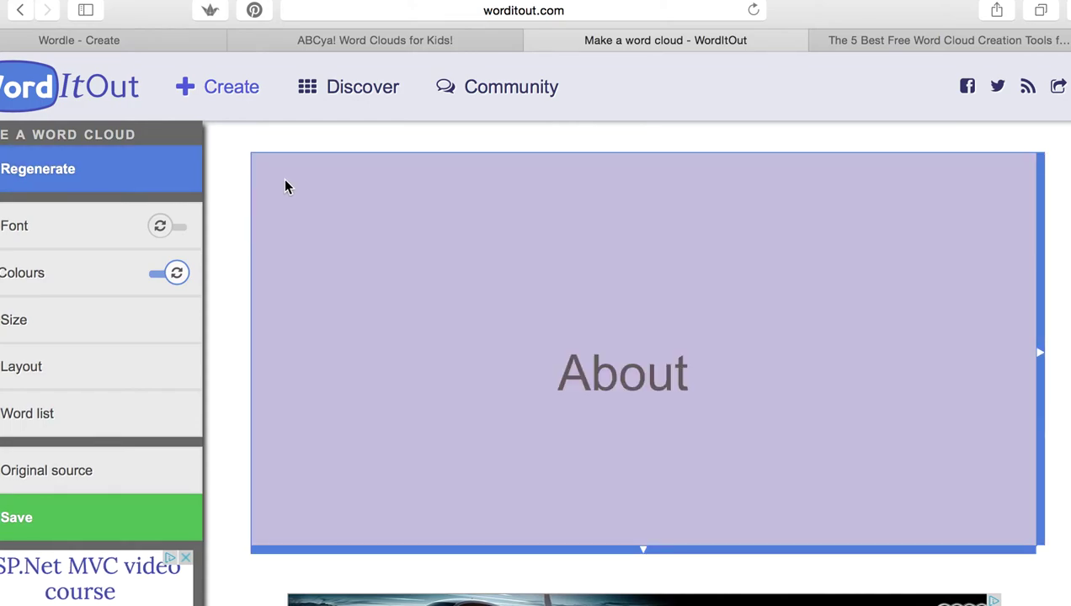
Start a new WordItOut cloud with the Normal text source, paste the article text and generate it
click(229, 89)
click(687, 265)
click(388, 218)
key(super+v)
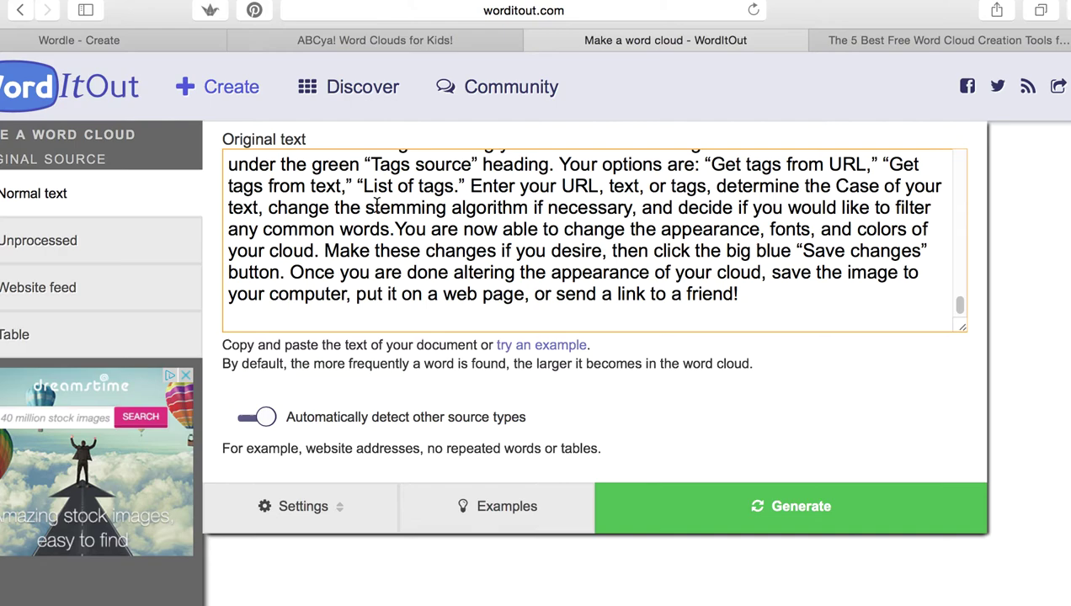
click(702, 515)
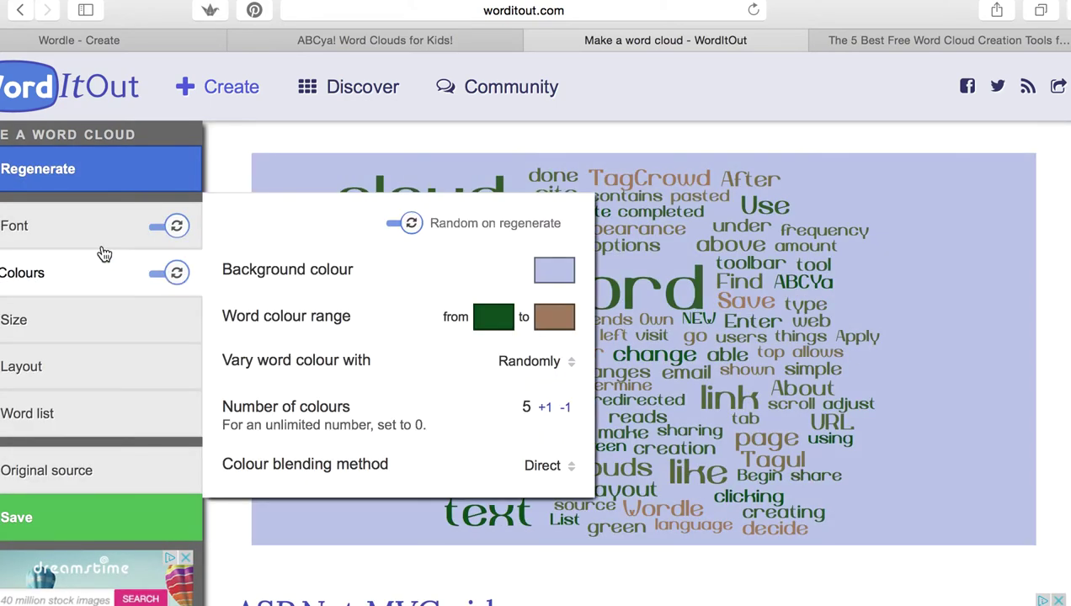
mouse_move(67, 229)
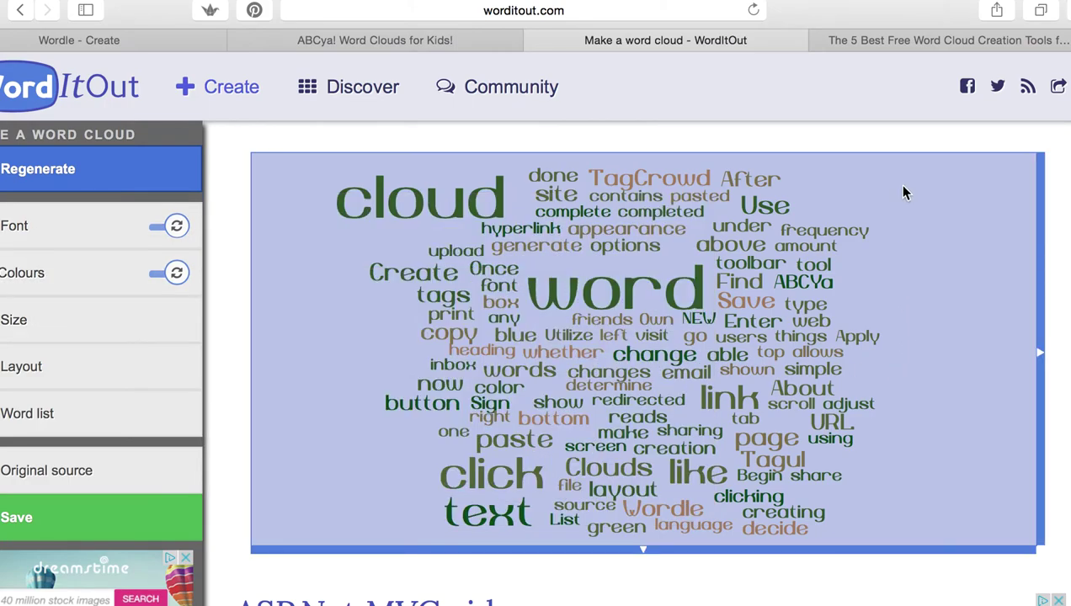
Examine the elearningindustry.com article on the five best free word cloud tools, from Tagul back up to Word It Out
click(884, 52)
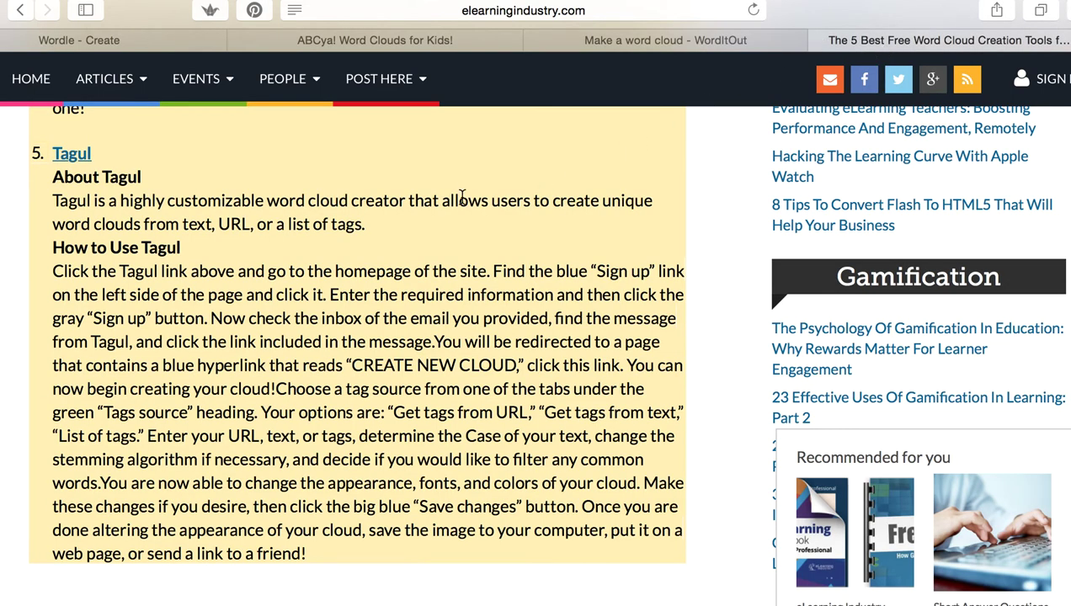
scroll(461, 196, up, 5)
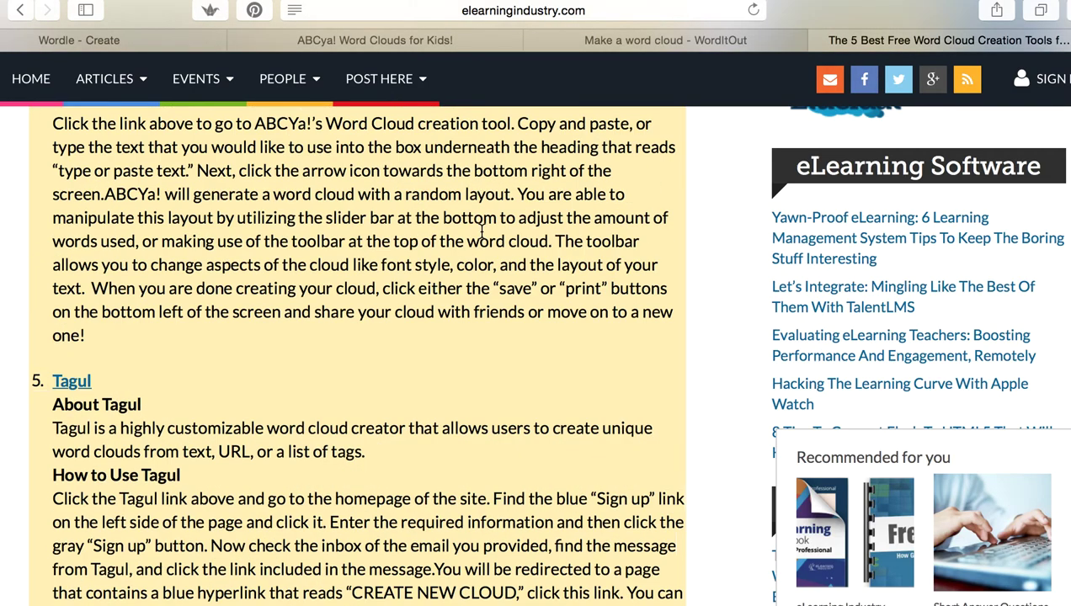
scroll(482, 229, up, 10)
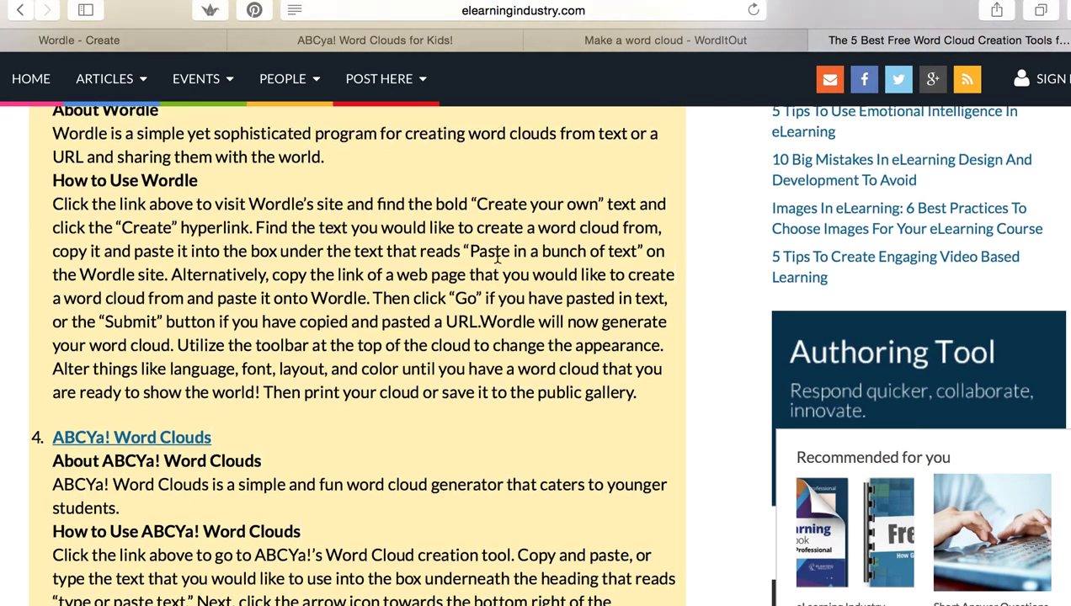
scroll(497, 259, up, 10)
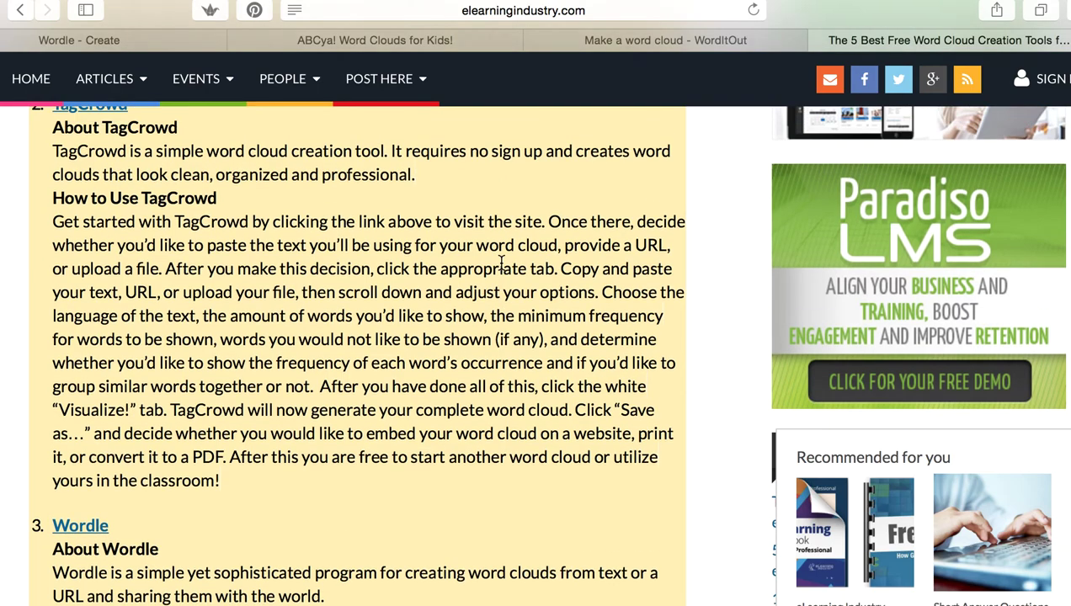
scroll(502, 263, up, 7)
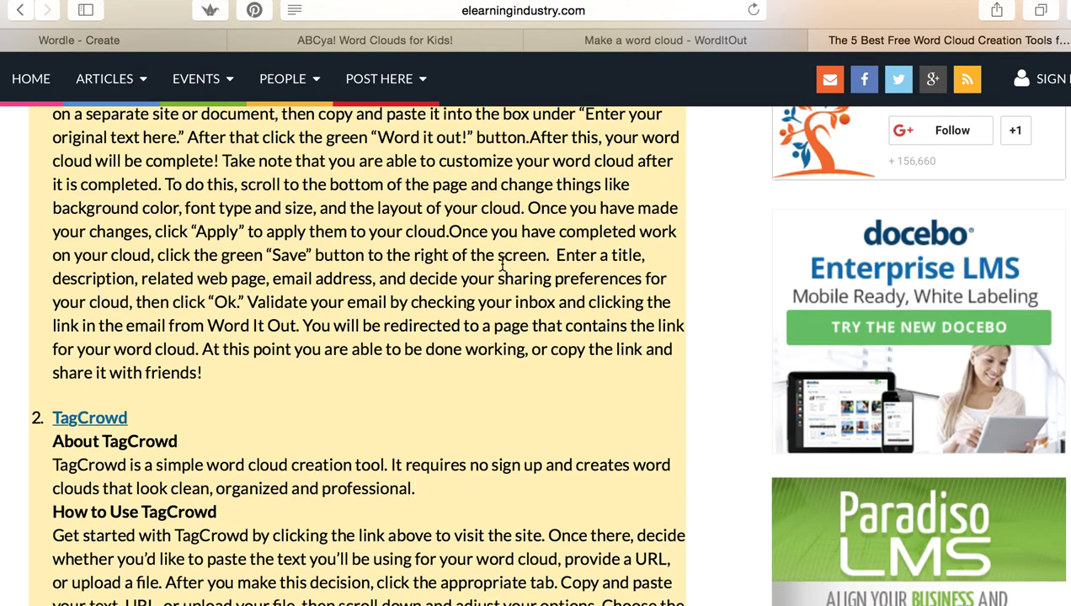
scroll(502, 264, up, 6)
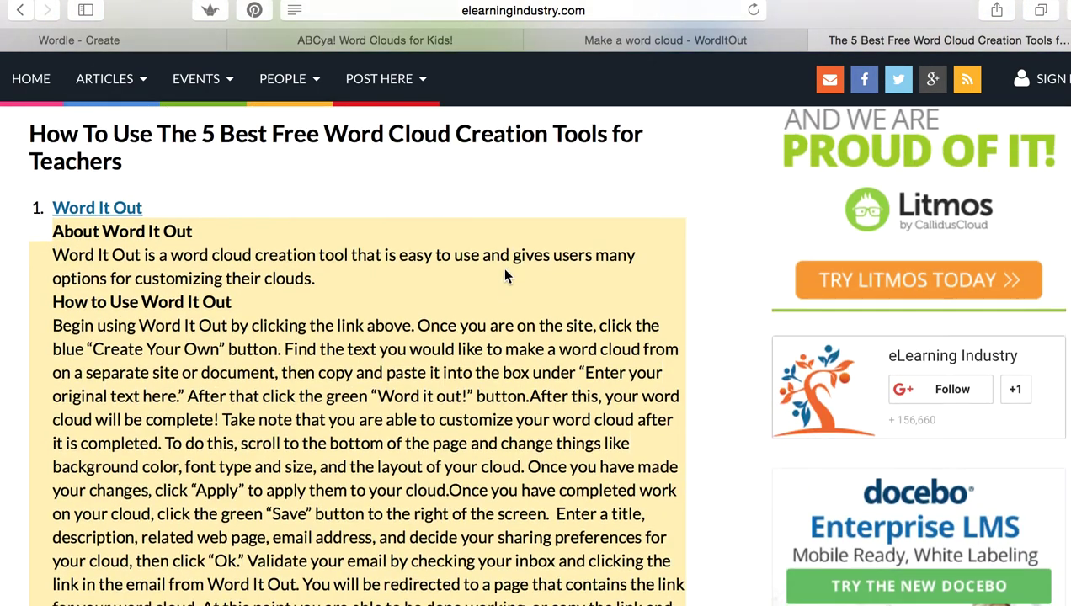
scroll(505, 276, down, 4)
scroll(512, 252, down, 1)
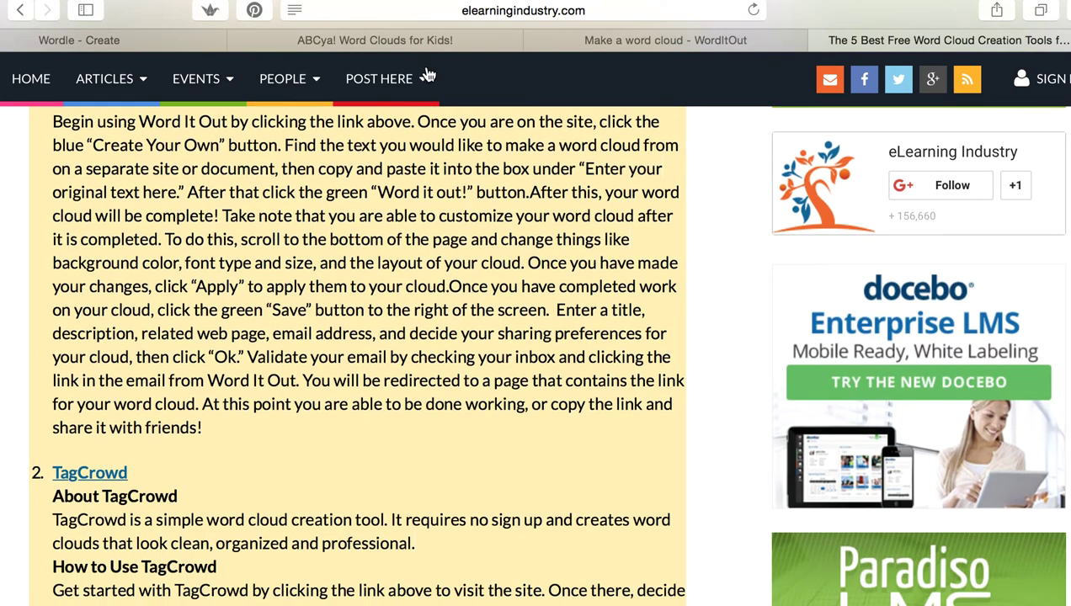
Return to the Wordle page and capture a screenshot of the area containing the whole word cloud
click(195, 43)
scroll(989, 442, down, 3)
scroll(968, 386, down, 1)
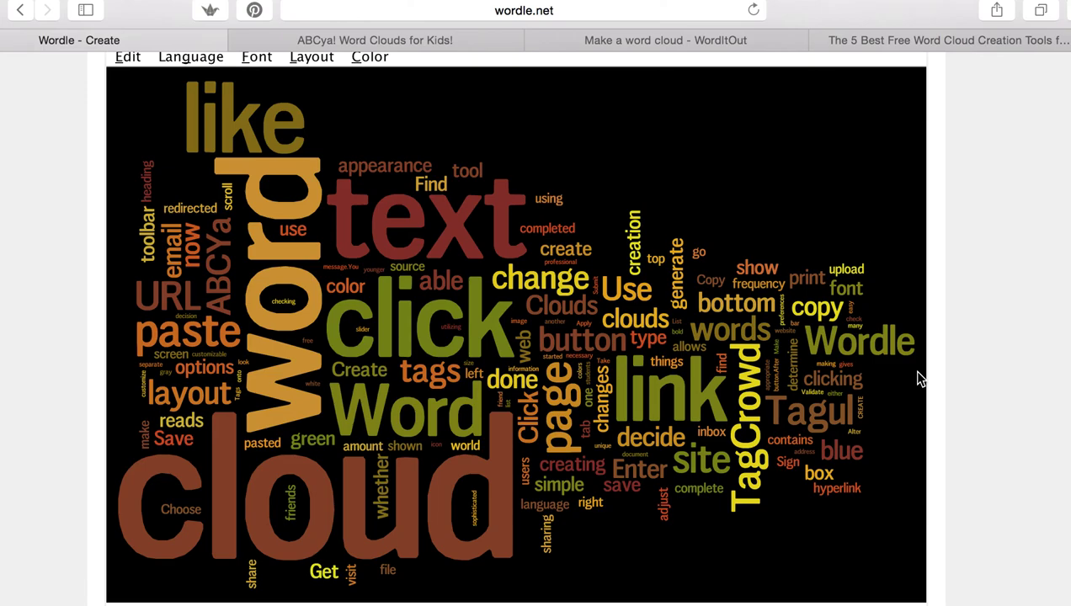
key(super+shift+4)
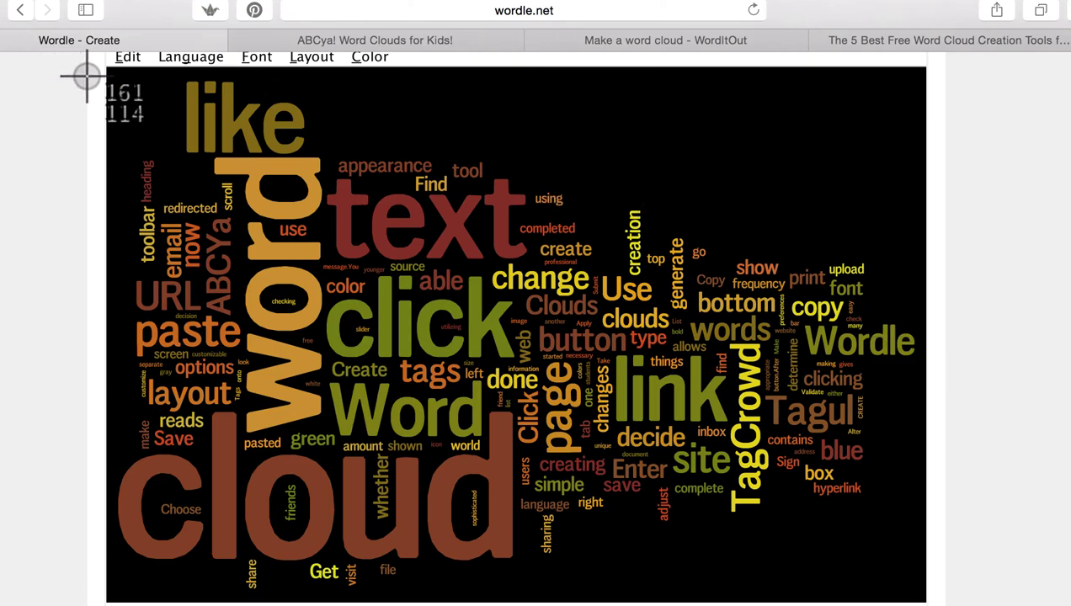
drag(101, 68, 927, 598)
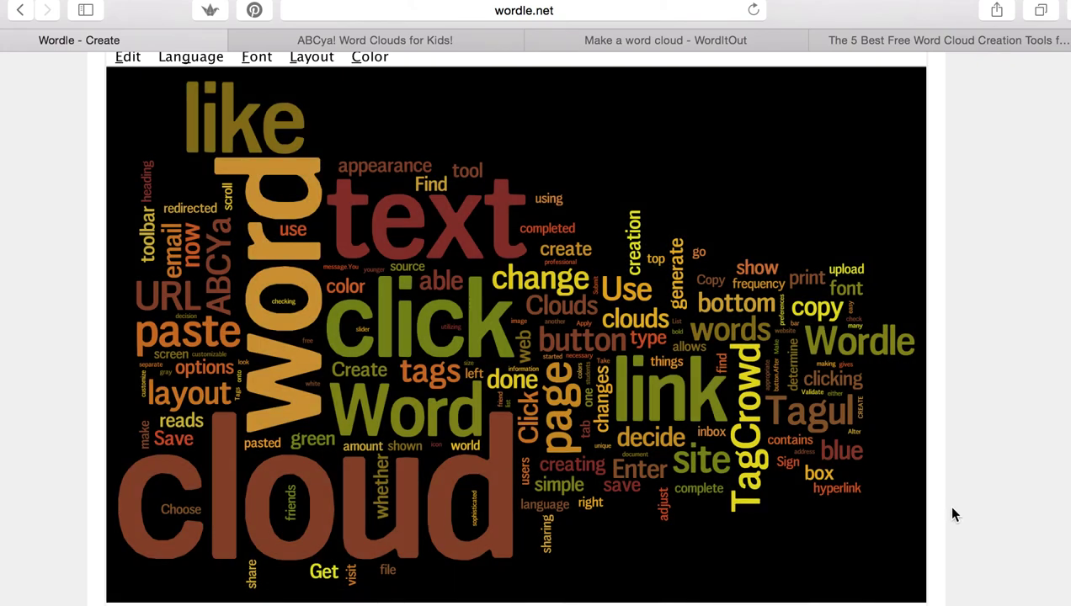